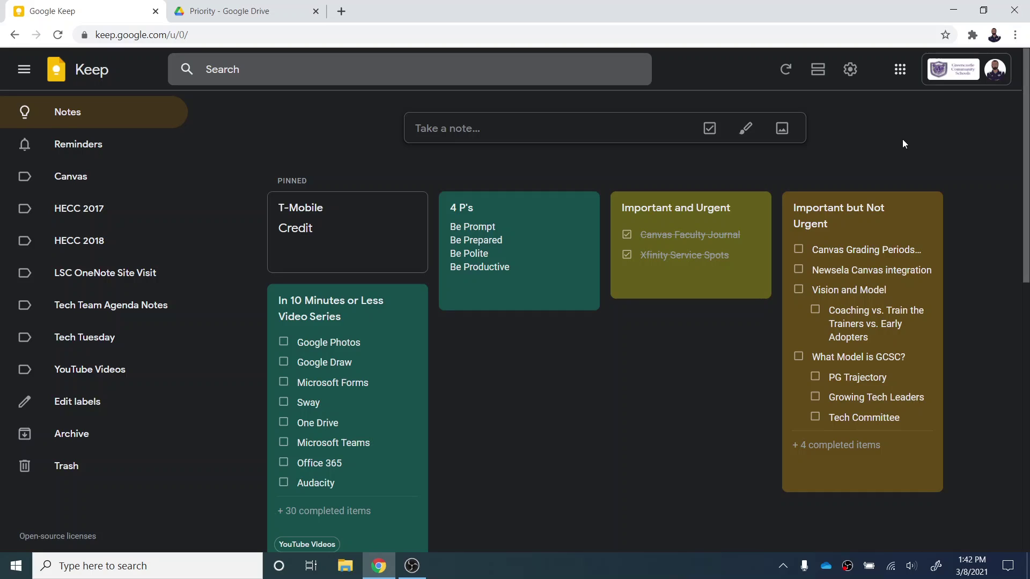
Locate Keep in the Google apps launcher and view the Keep notes side panel in Google Drive
click(894, 77)
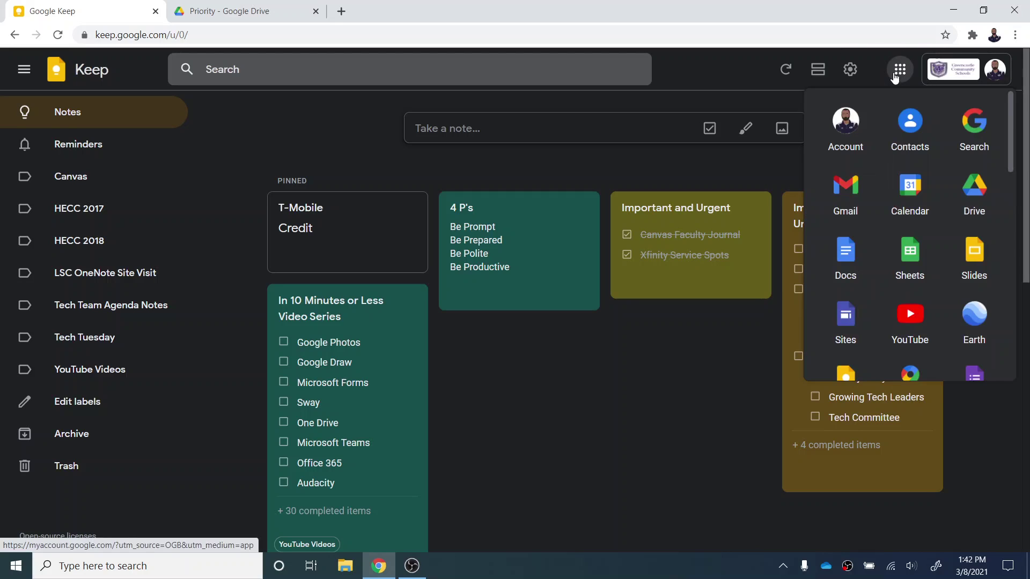
scroll(931, 234, down, 2)
click(845, 317)
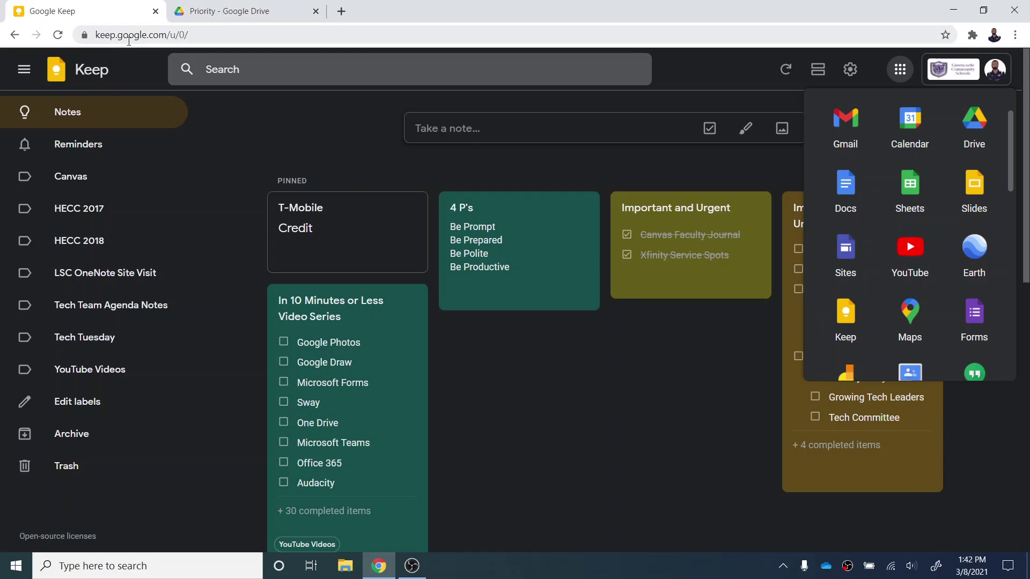
click(227, 8)
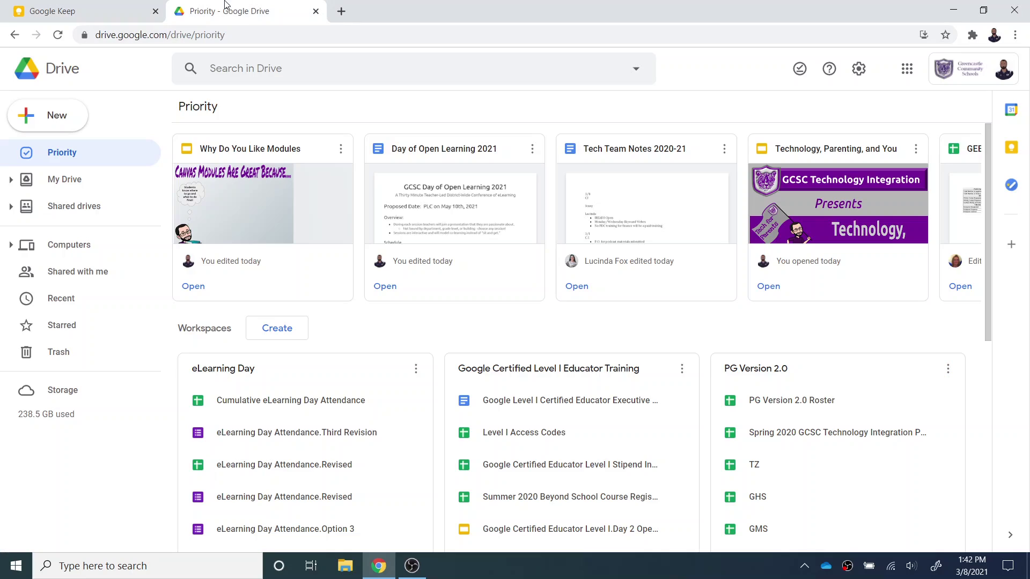
click(1012, 149)
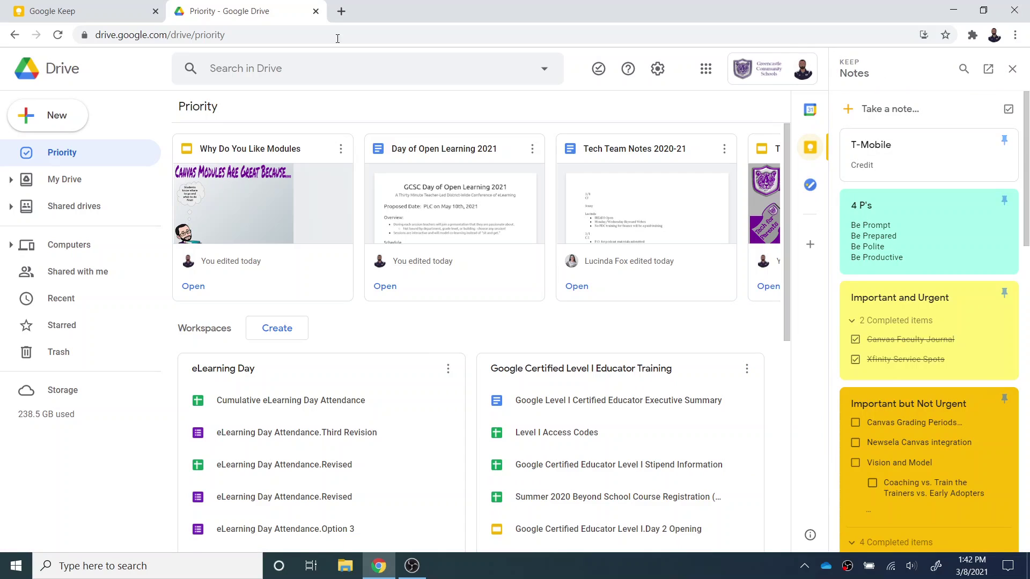
Return to the full Keep page and create a note titled "Example for Video" with the text "This is where the text goes."
click(79, 5)
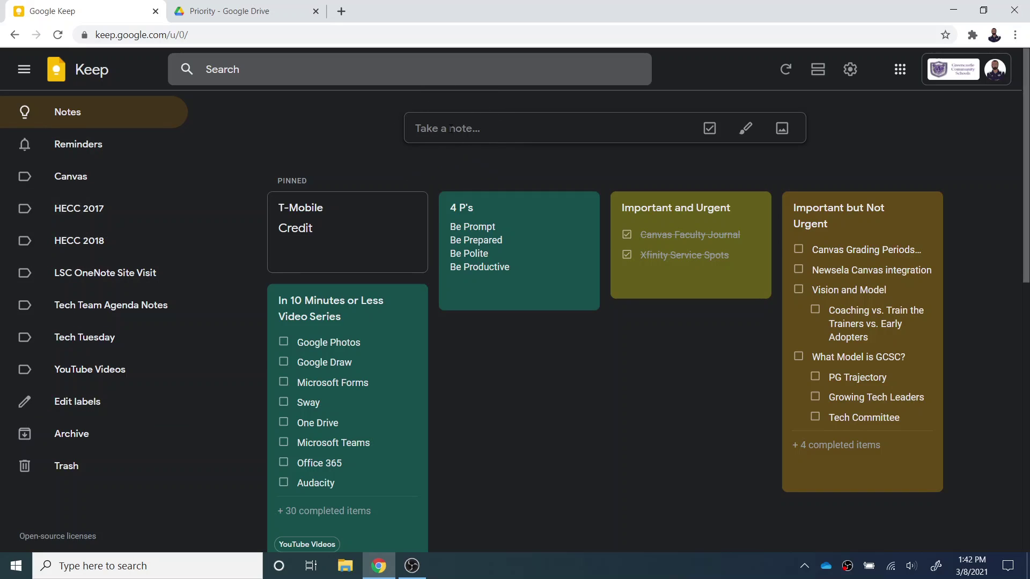
click(450, 129)
click(451, 128)
text(Example for Video)
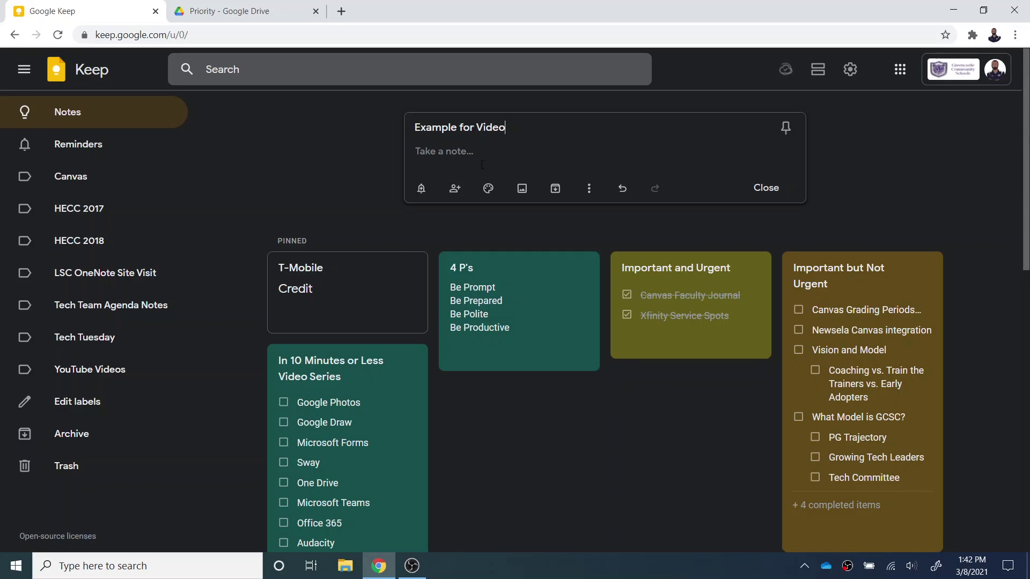
text(This is where the text goes.)
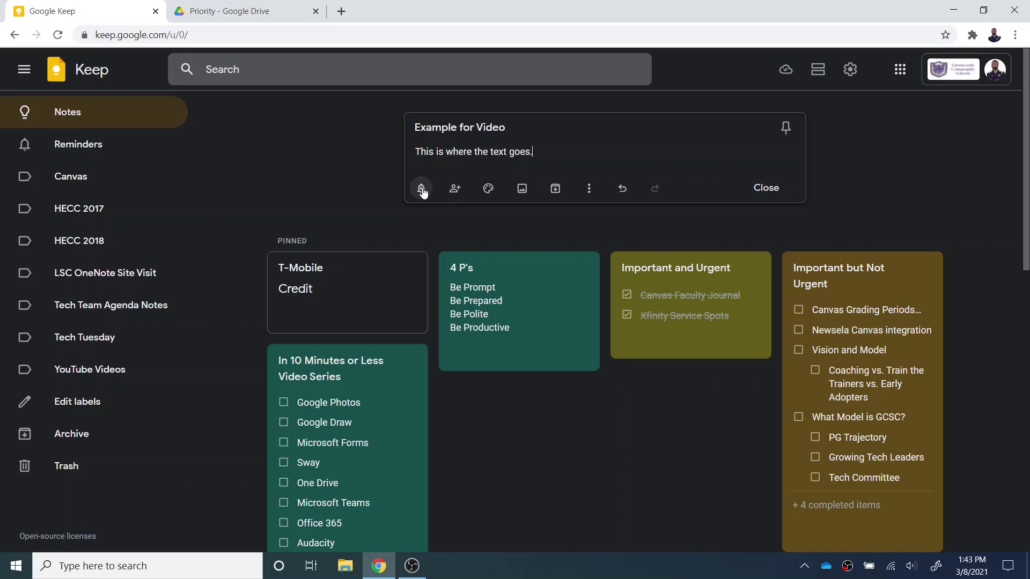
View the new note's reminder options and its collaborator sharing settings, leaving both unchanged
click(422, 190)
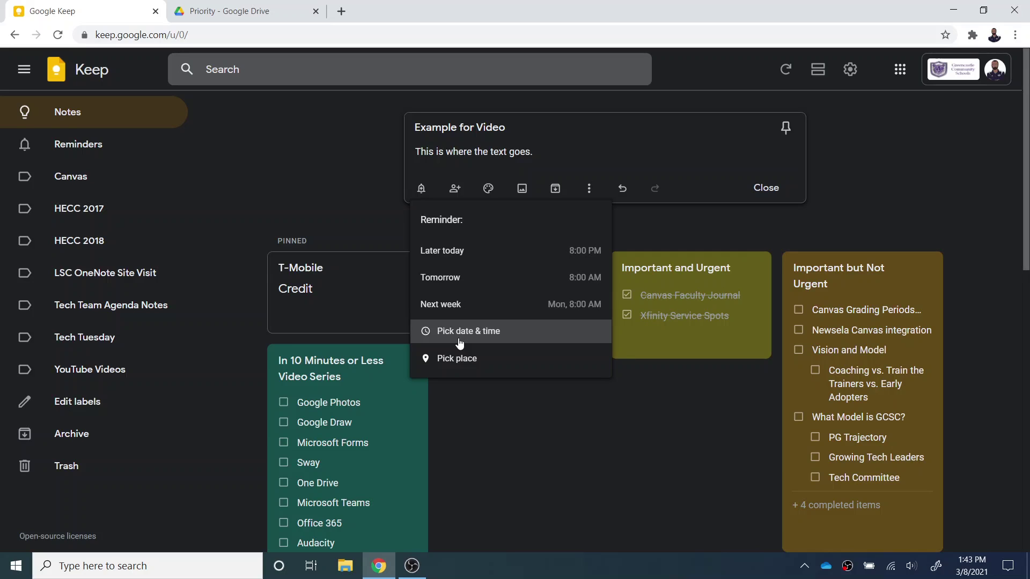
click(460, 189)
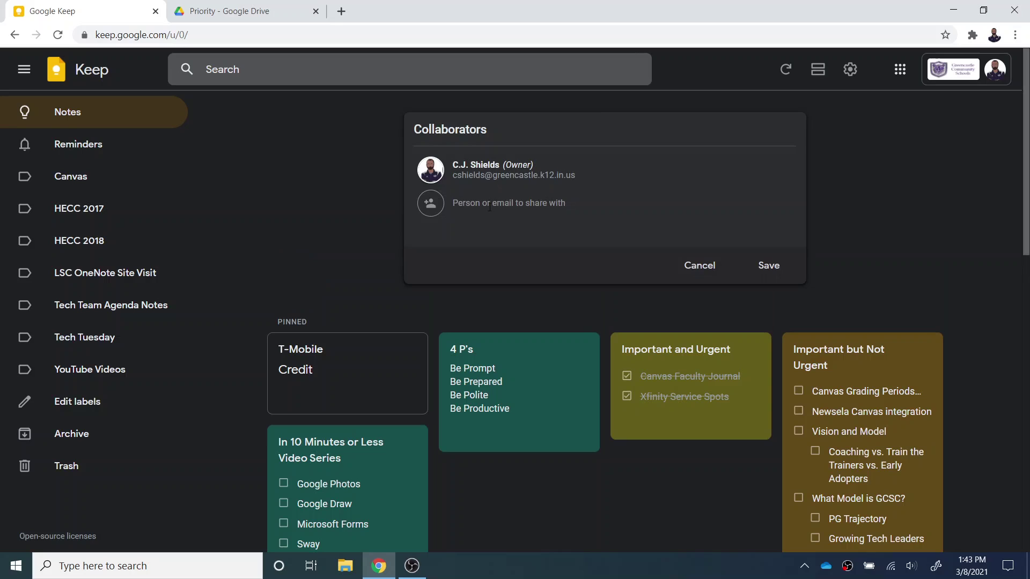
click(708, 265)
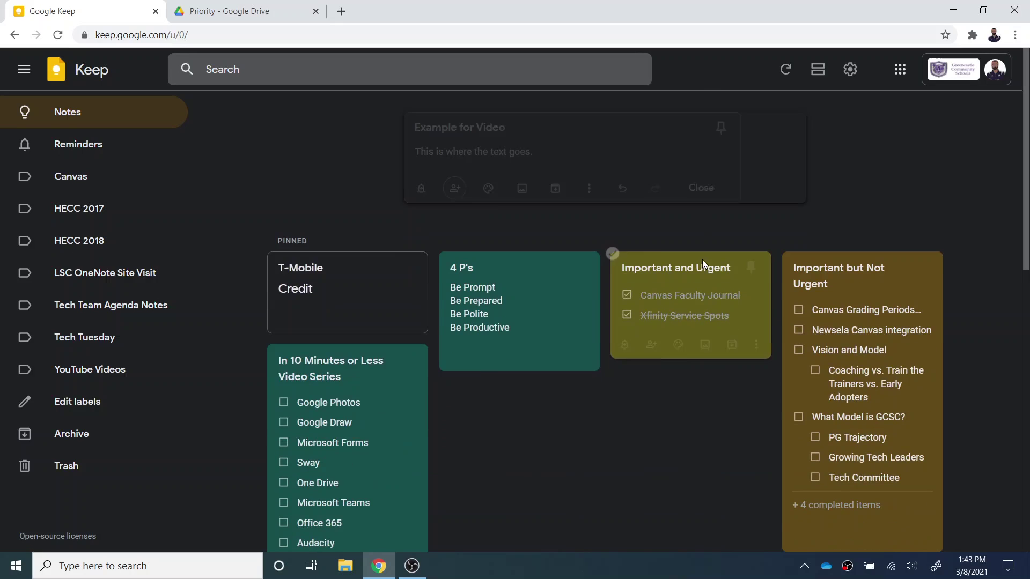
Set the background color of the "Example for Video" note to red
mouse_move(489, 190)
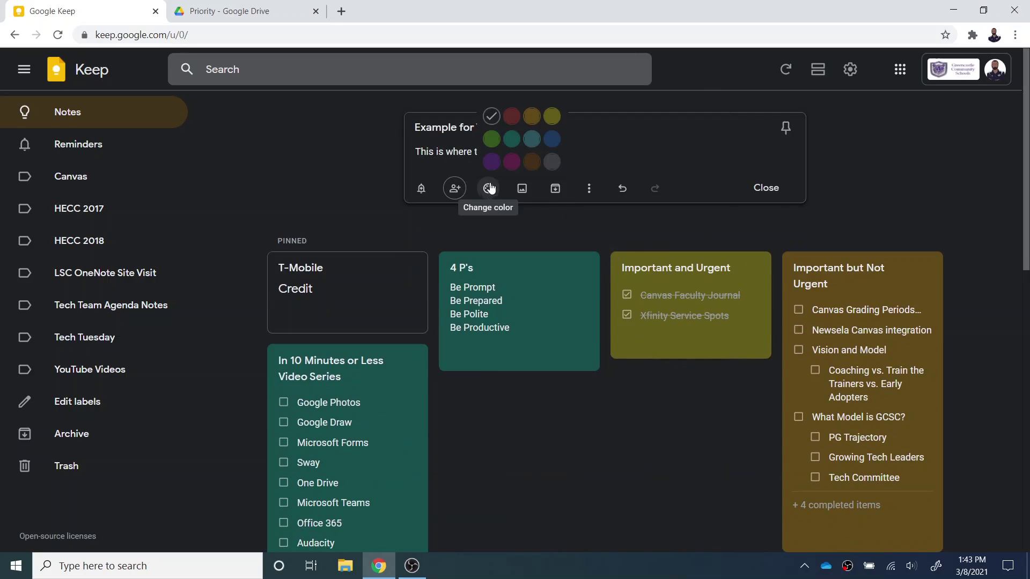
click(513, 118)
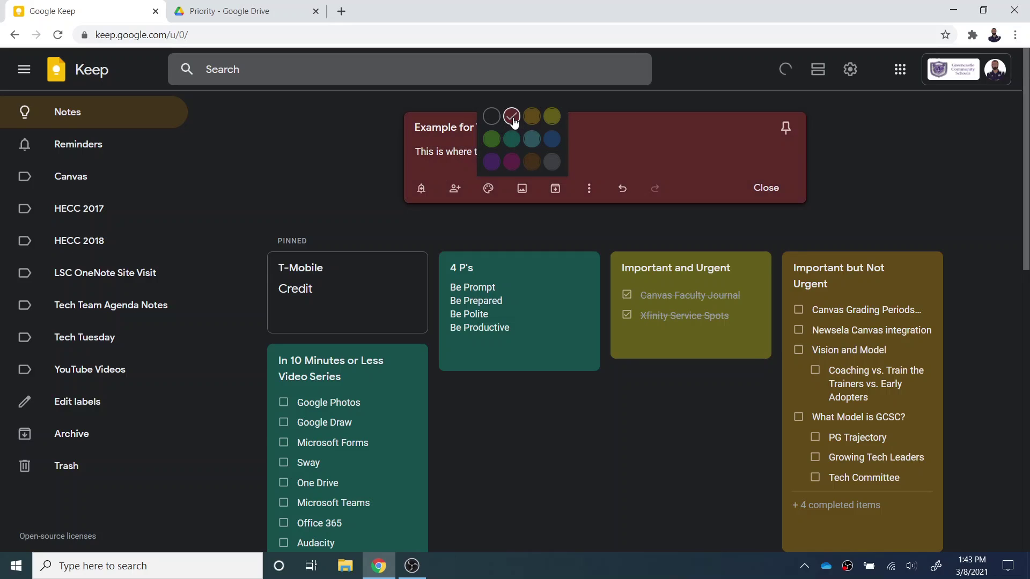
click(521, 189)
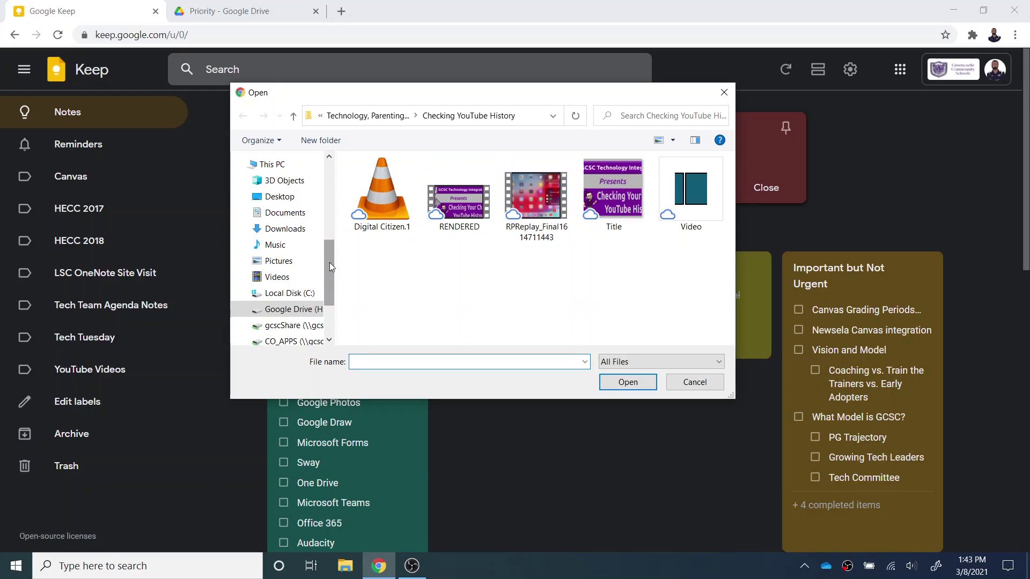
click(284, 262)
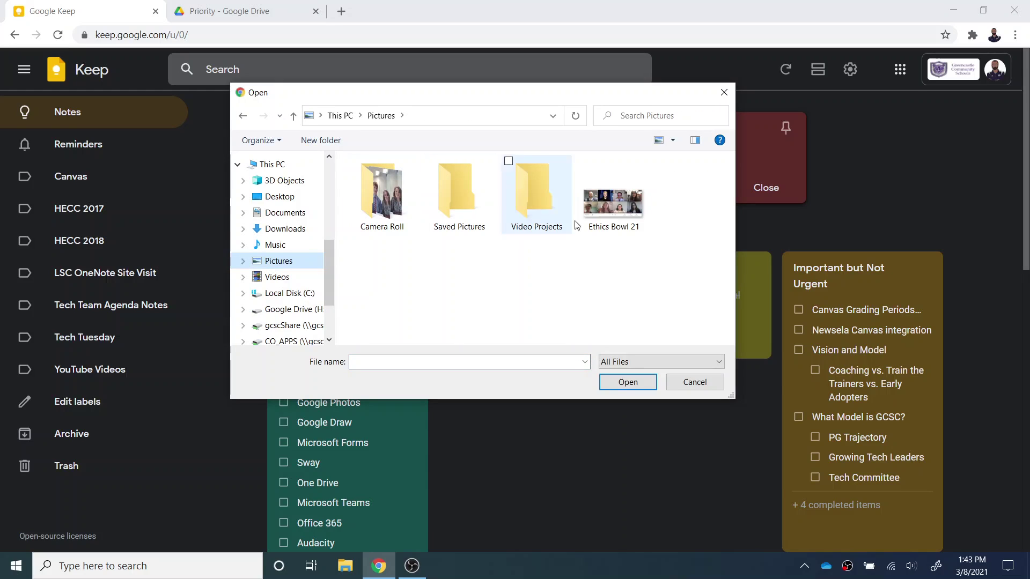
click(681, 383)
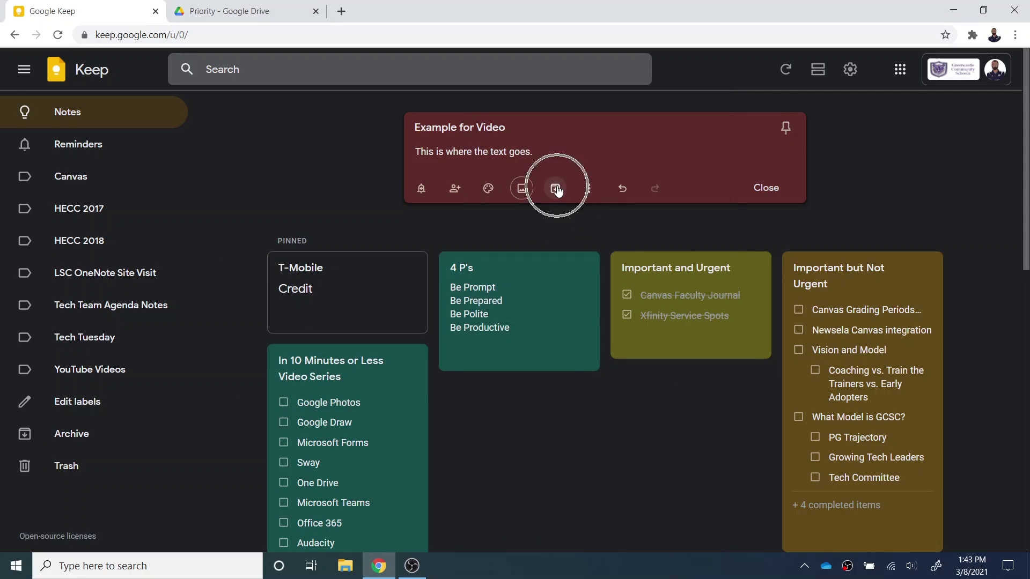
Add the existing Canvas label to the "Example for Video" note and finish editing the note
click(589, 192)
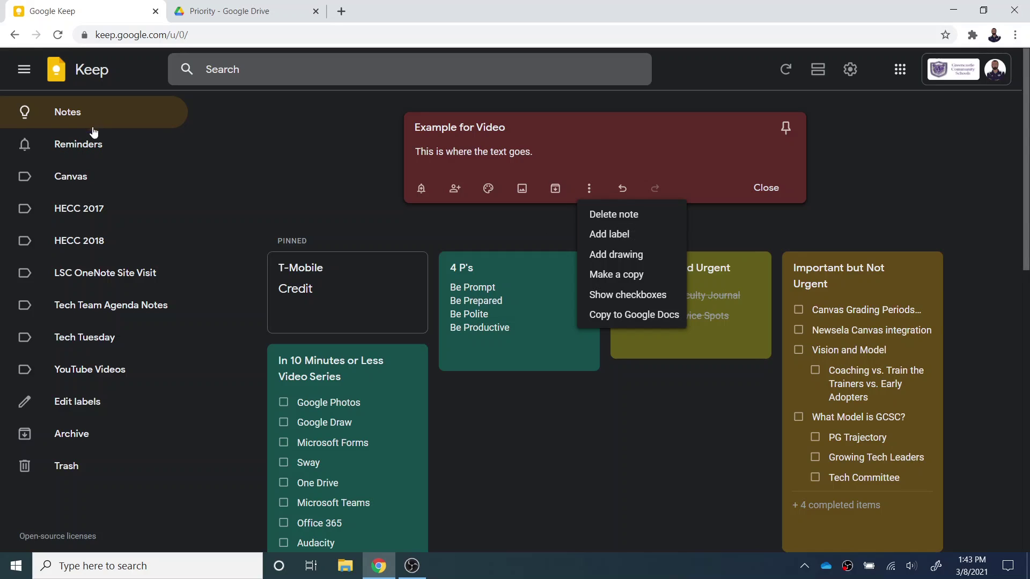
click(634, 238)
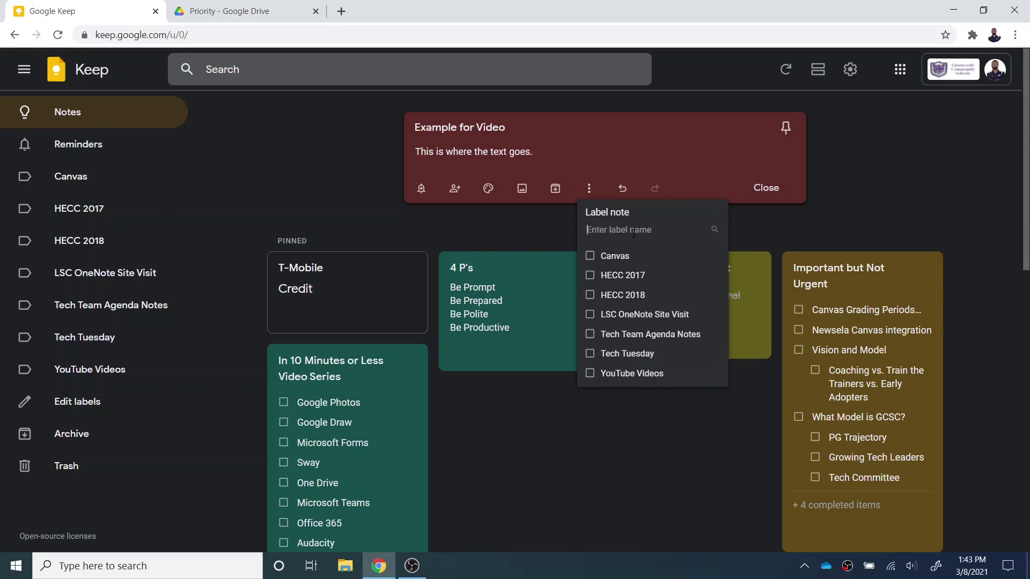
text(Canvas)
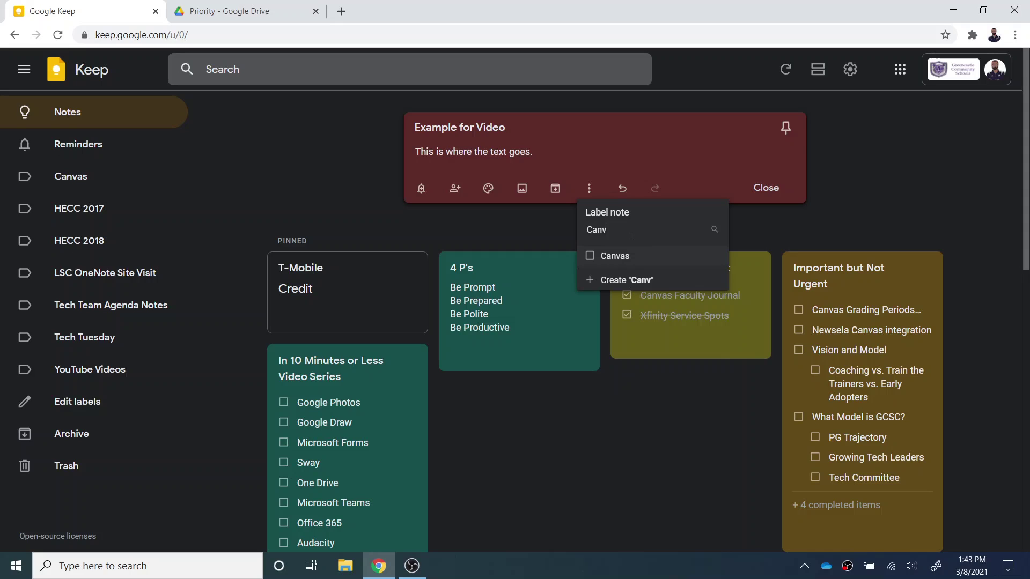
click(592, 257)
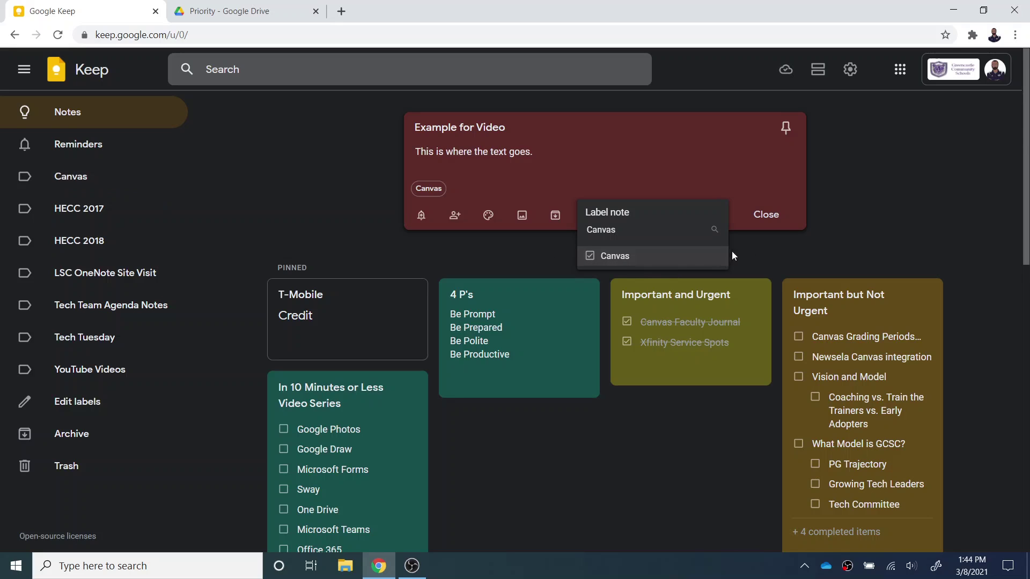
click(765, 249)
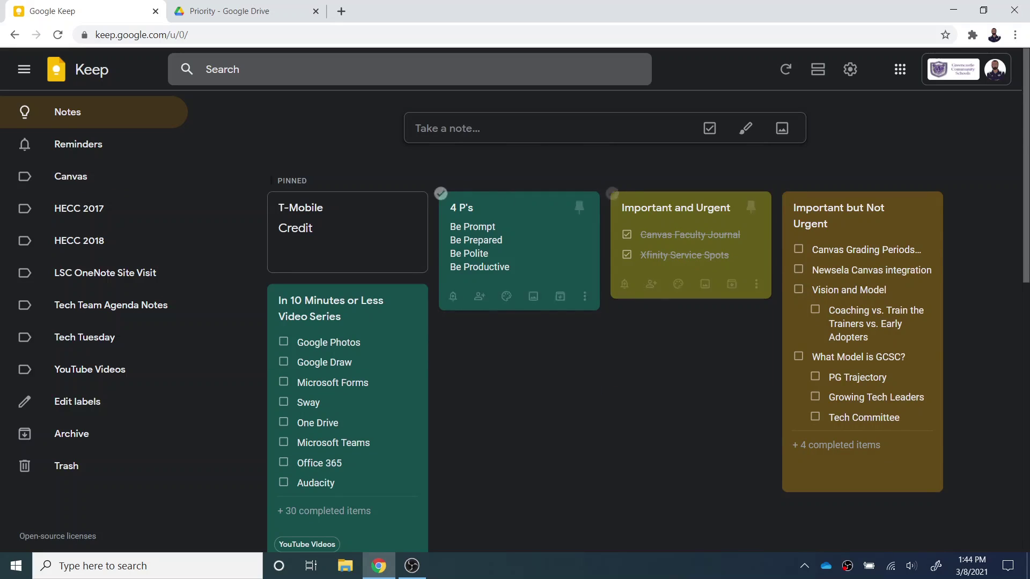
Show the notes labeled Canvas and open the "Example for Video" note for editing
click(71, 181)
mouse_move(391, 275)
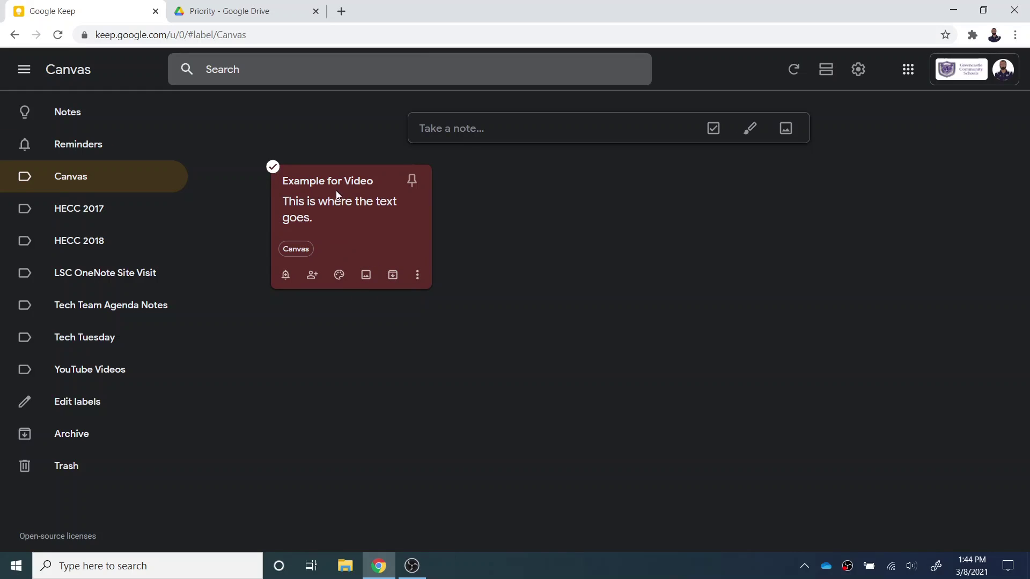
click(417, 276)
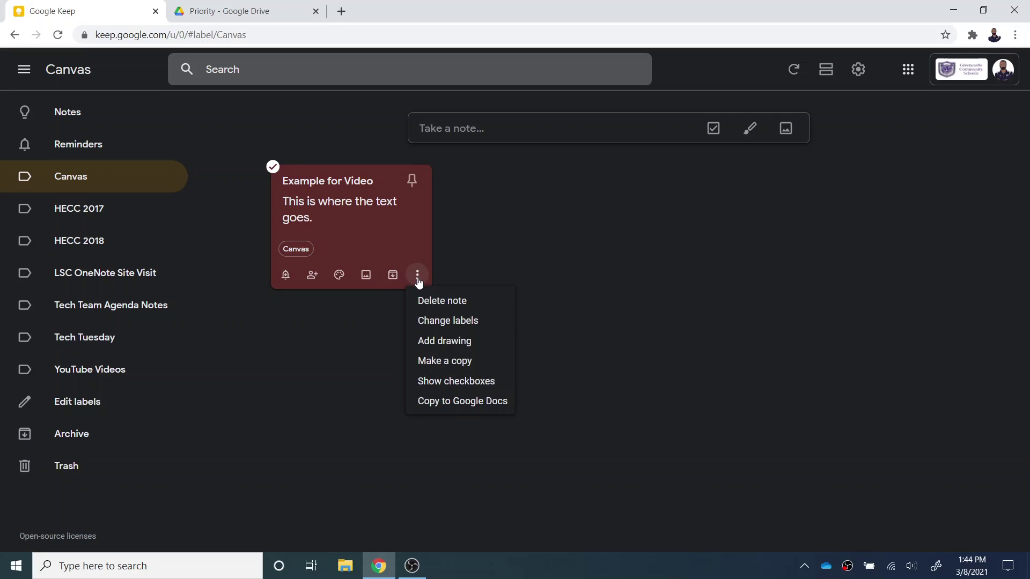
click(359, 196)
click(359, 197)
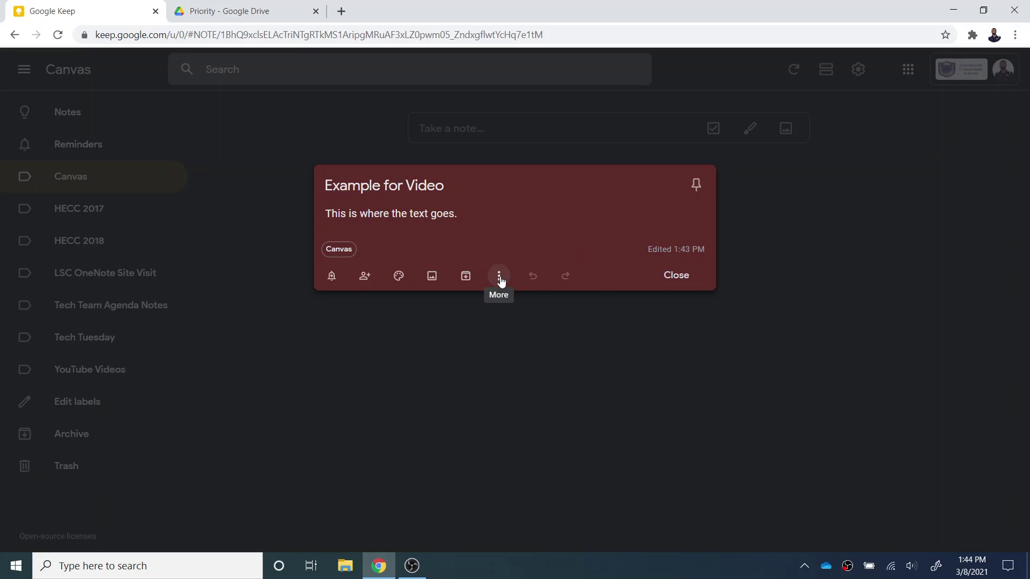
Add a drawing to the note with a large freehand black oval and a Square grid background
click(499, 278)
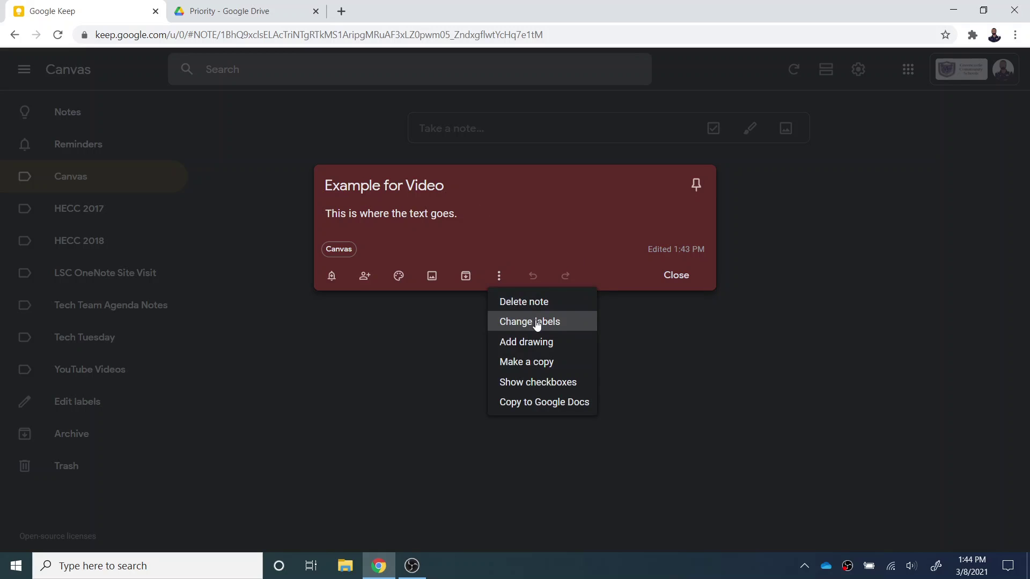
click(537, 341)
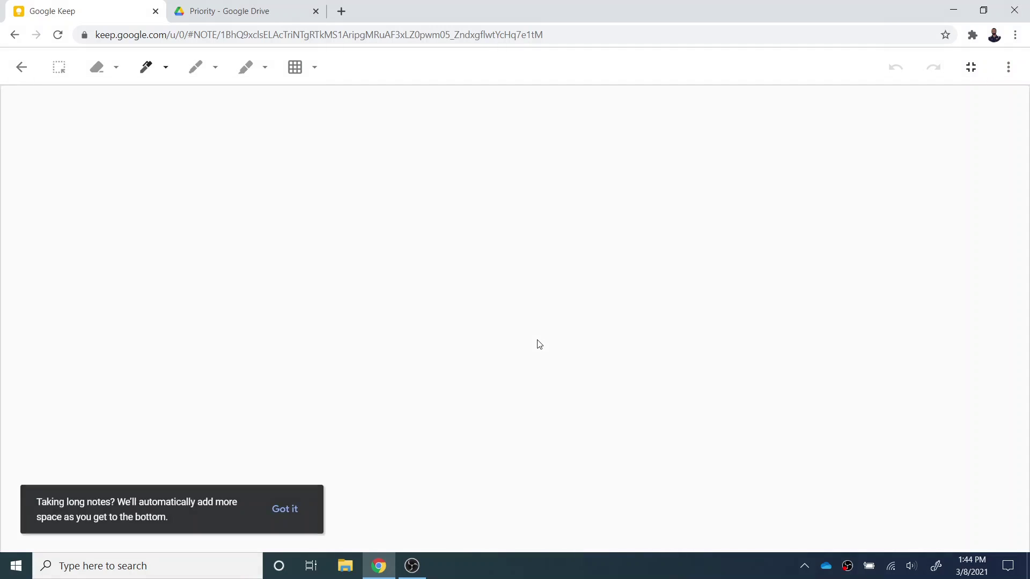
mouse_move(224, 181)
mouse_down()
mouse_move(731, 304)
mouse_move(388, 184)
mouse_move(235, 209)
mouse_up()
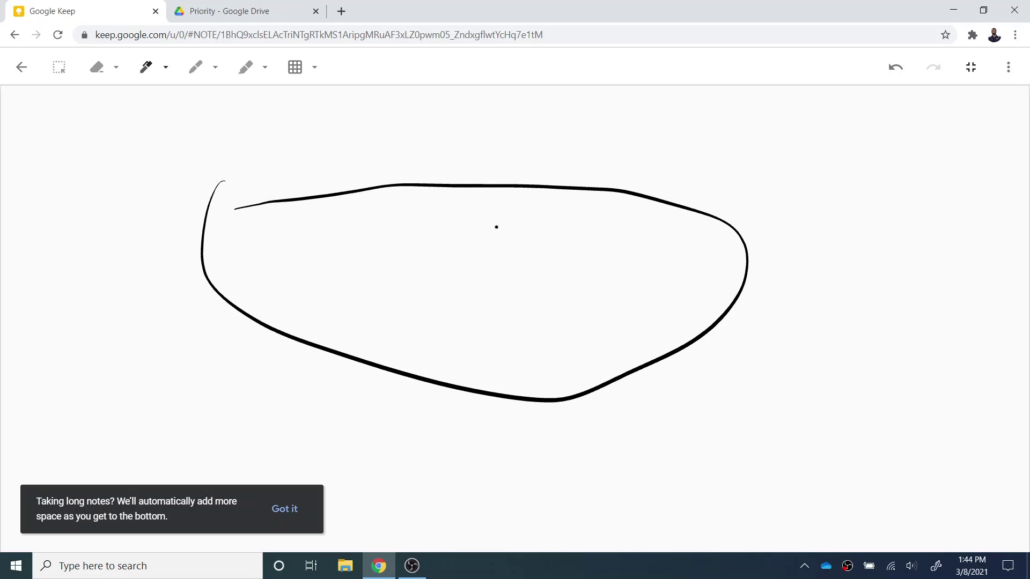
click(315, 67)
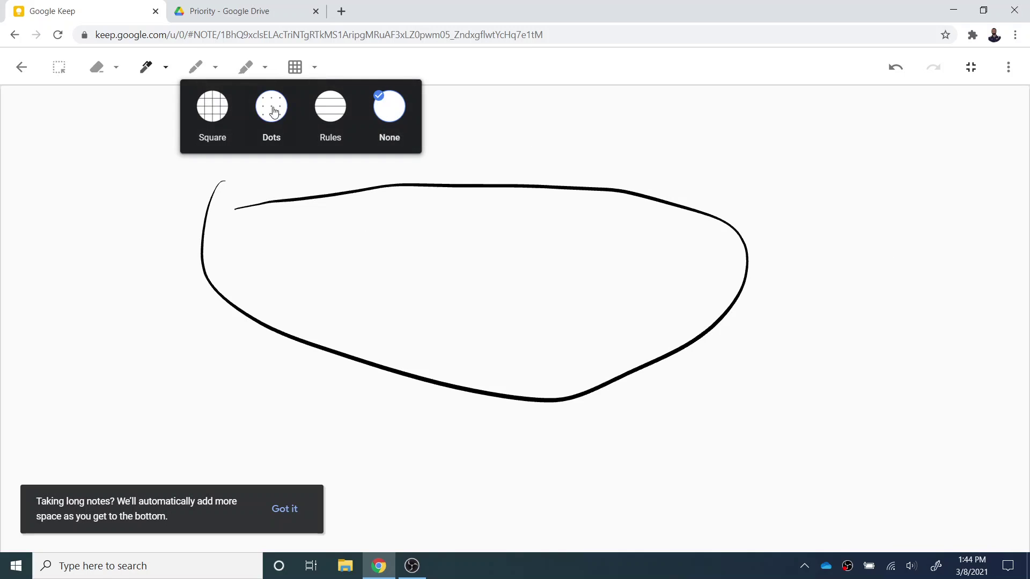
click(209, 112)
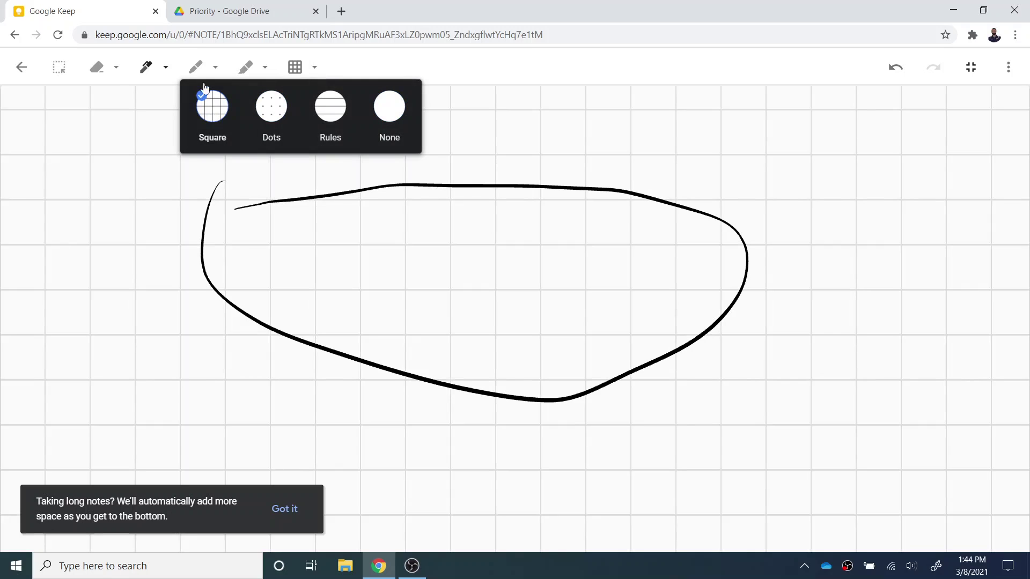
Draw a large green freehand loop around and across the black oval, and return to the note
click(164, 67)
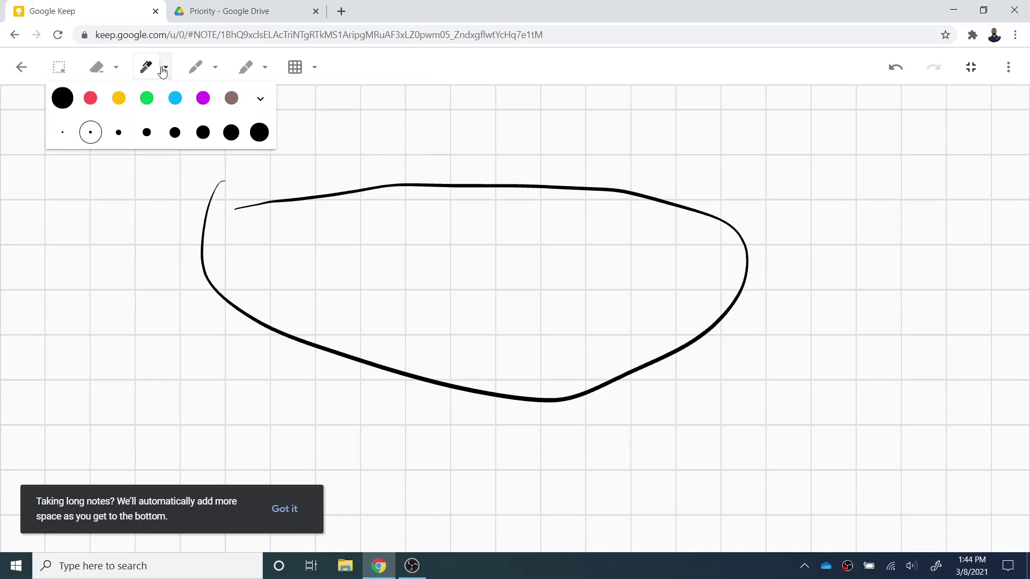
click(146, 99)
mouse_move(232, 355)
mouse_down()
mouse_move(731, 407)
mouse_move(524, 154)
mouse_move(406, 337)
mouse_up()
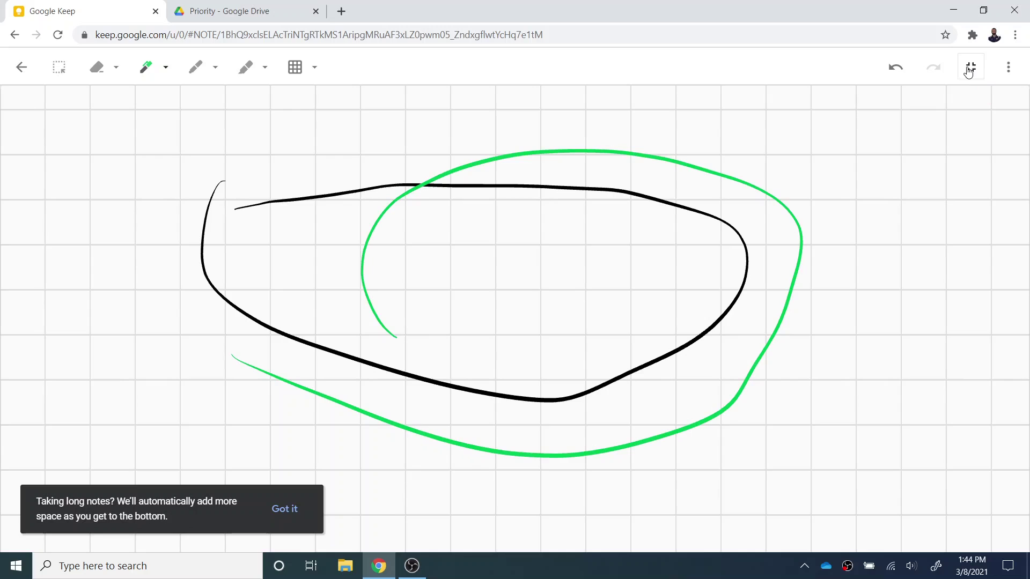
click(19, 67)
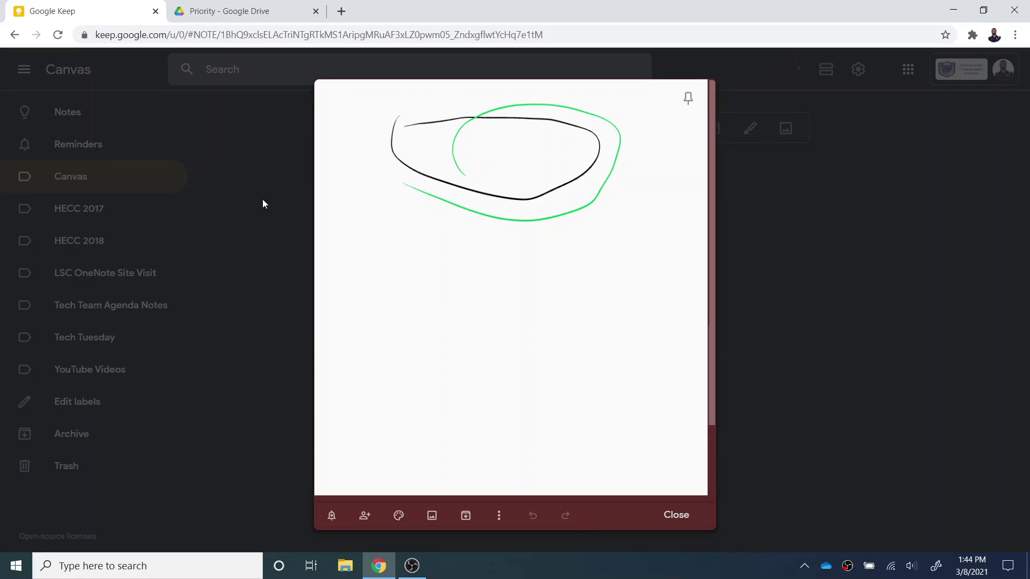
mouse_move(693, 486)
click(693, 485)
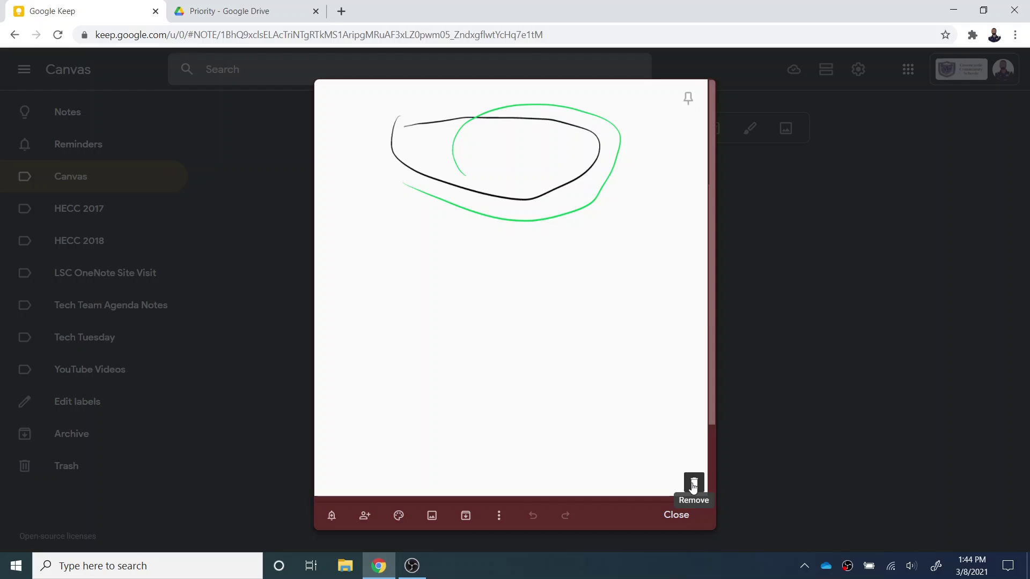
Convert the text of the "Example for Video" note into a checklist with checkboxes
click(498, 515)
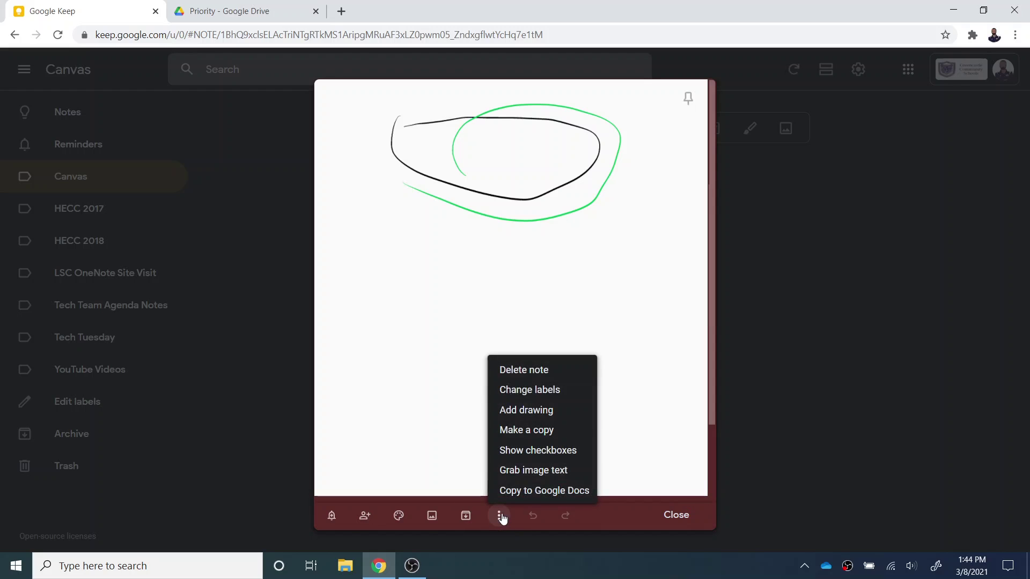
click(547, 451)
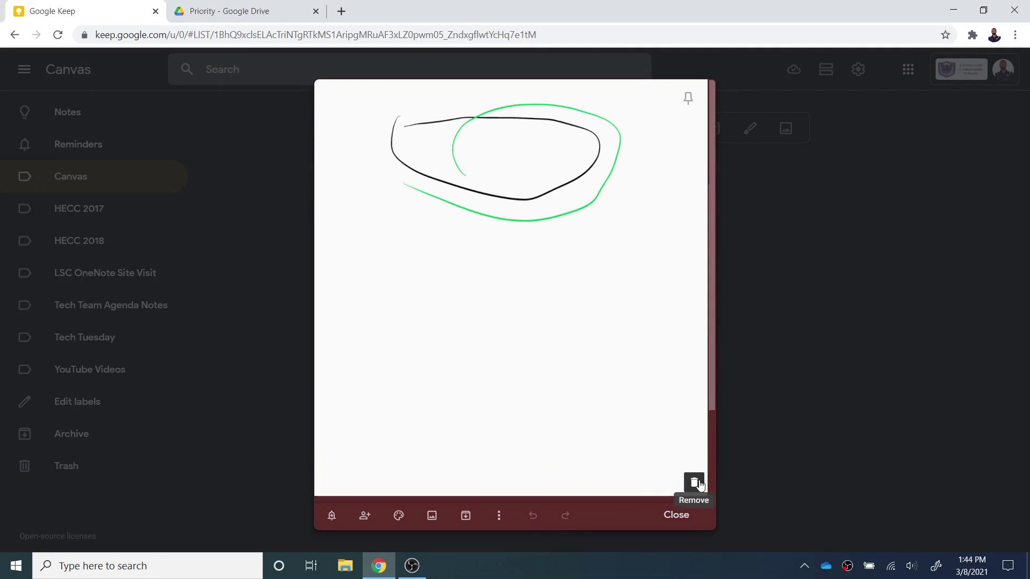
Delete the drawing from the "Example for Video" note
click(694, 482)
Add the items "Item 2" and "Item 3" to the checklist in the "Example for Video" note
click(392, 230)
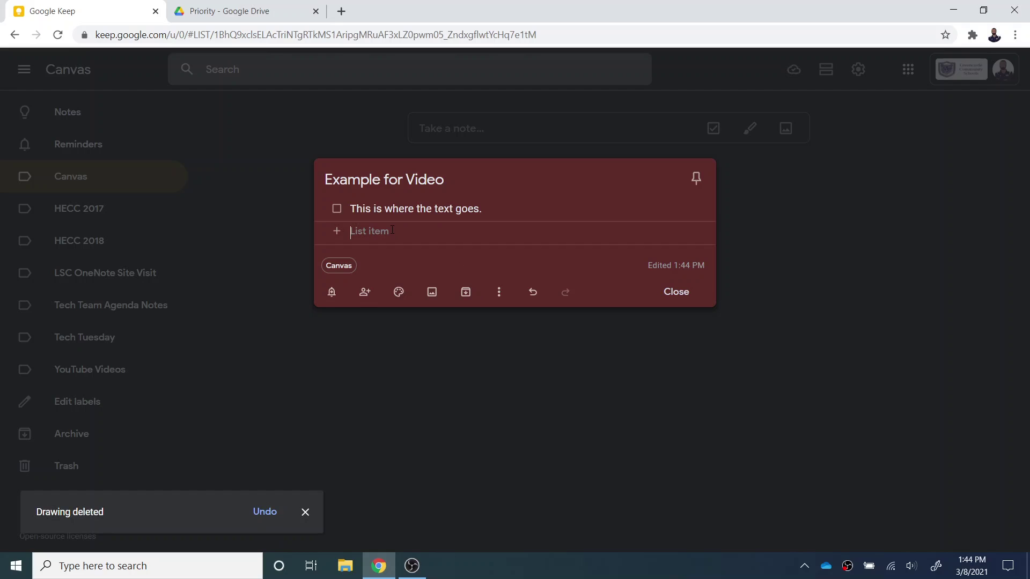
text(Item #2)
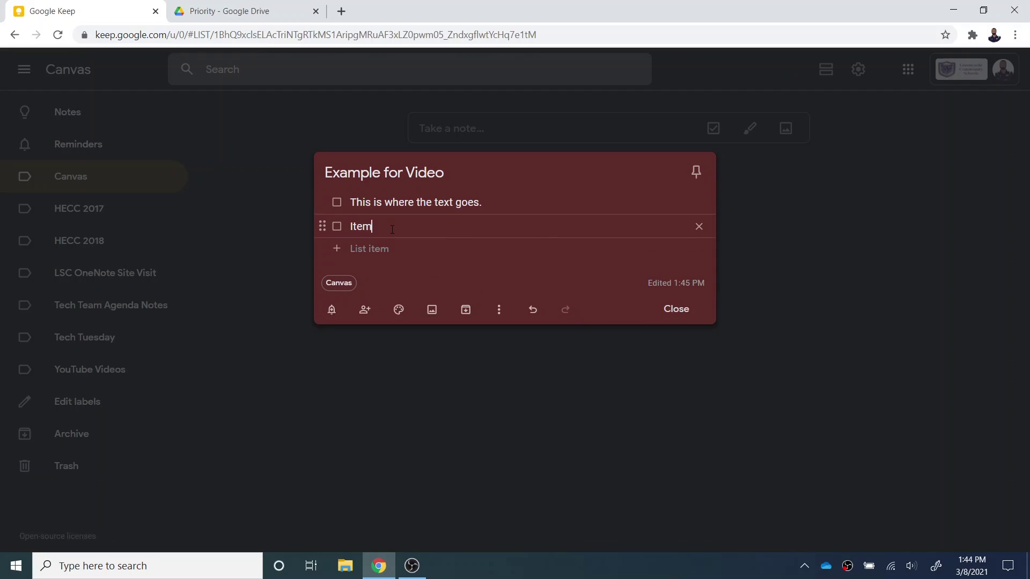
key(Return)
key(BackSpace)
key(BackSpace)
key(BackSpace)
key(BackSpace)
key(BackSpace)
key(BackSpace)
key(BackSpace)
key(BackSpace)
key(BackSpace)
key(BackSpace)
text(2\)
key(BackSpace)
key(Return)
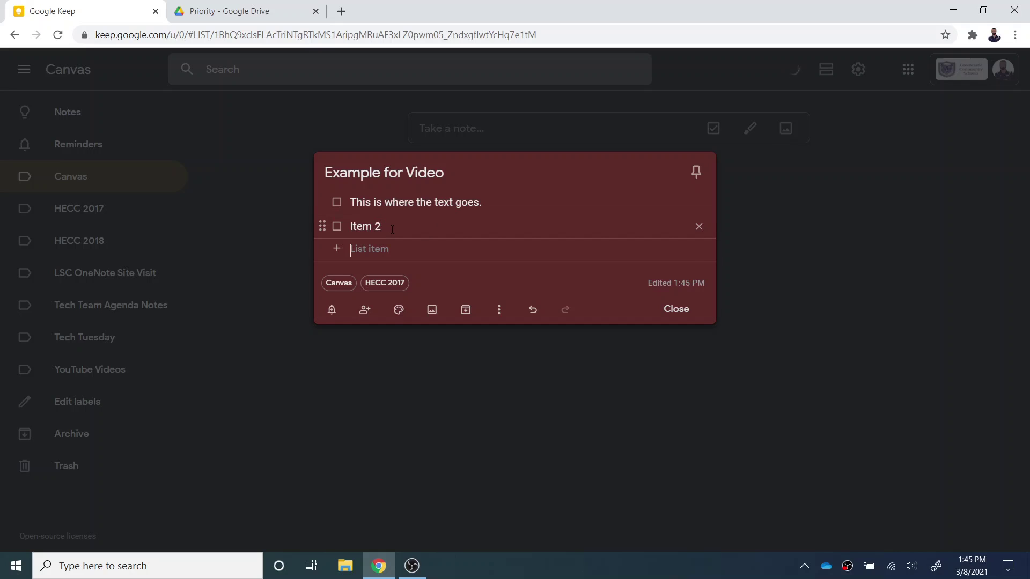
text(Item 3)
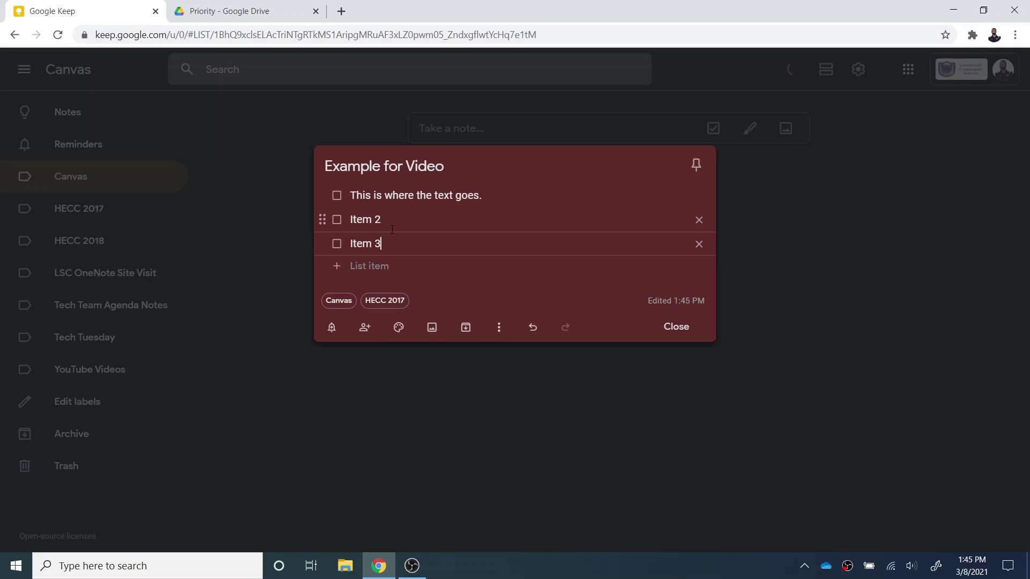
Check off "Item 2" in the checklist and look over the note's additional options
click(336, 219)
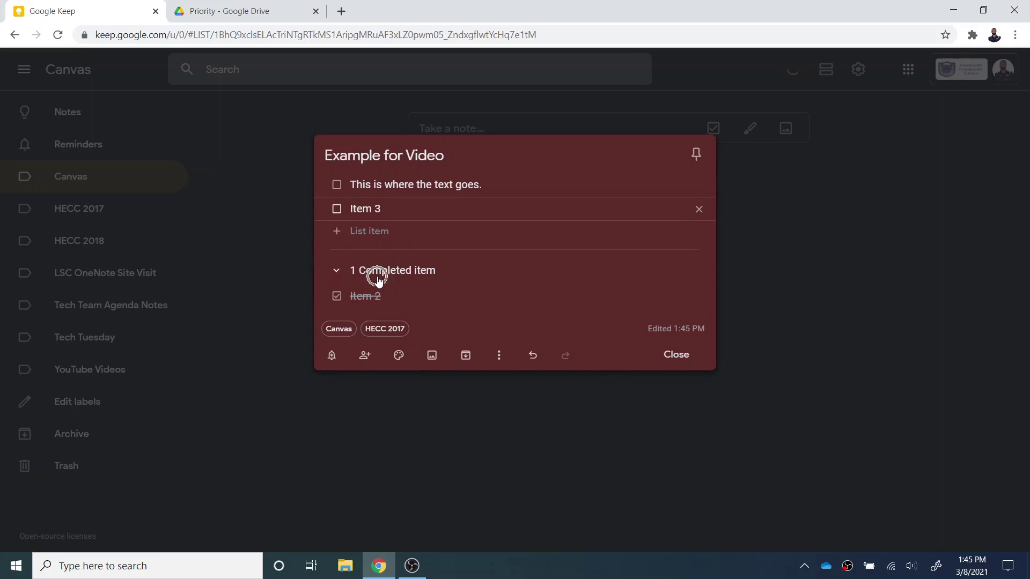
click(497, 356)
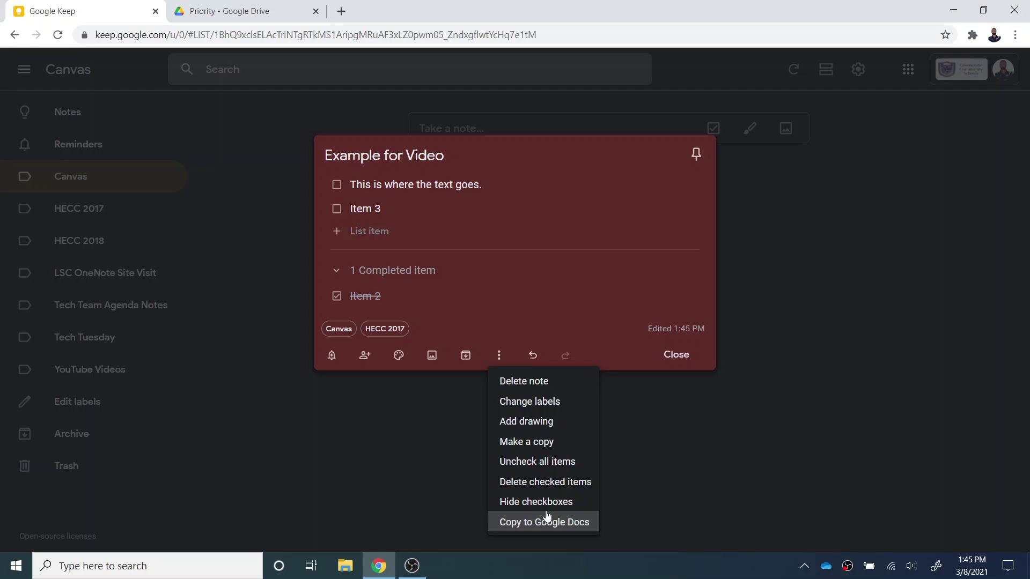
click(571, 303)
Remove the HECC 2017 and Canvas labels from the "Example for Video" note, and pin the note before closing it
click(401, 329)
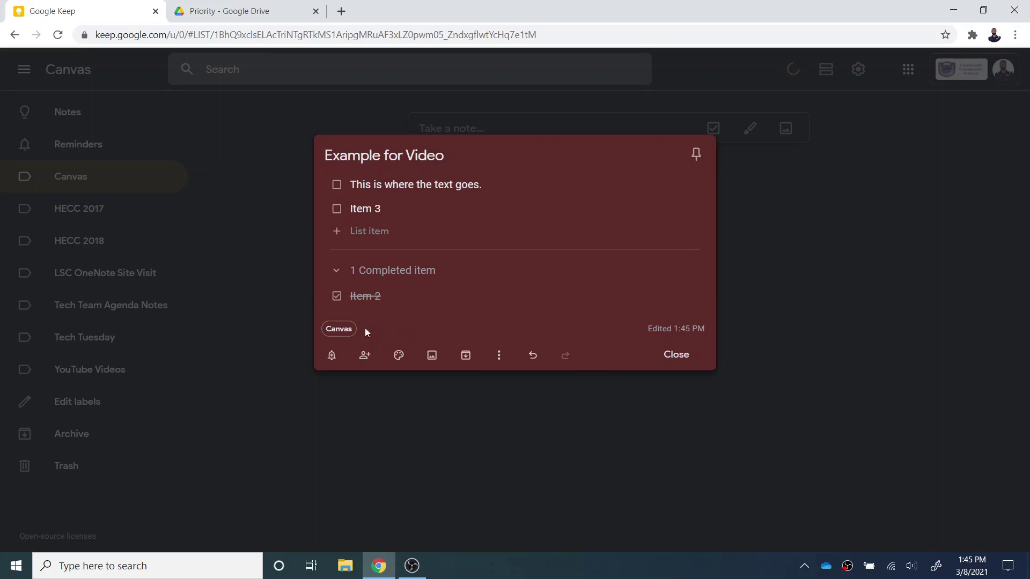
click(351, 329)
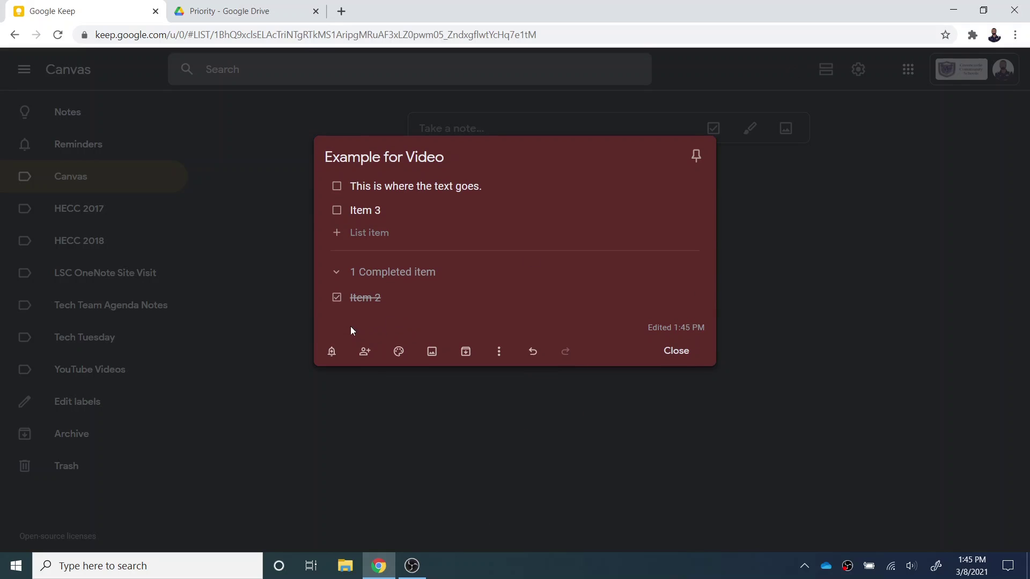
click(696, 157)
click(676, 352)
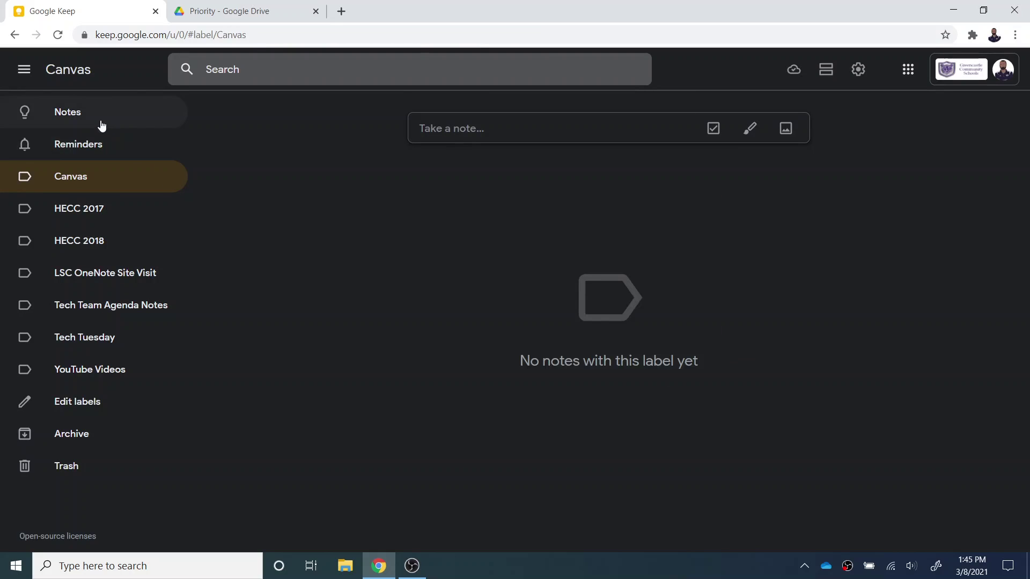
Show all notes and move the "4 P's" note to the first place among the pinned notes
click(102, 126)
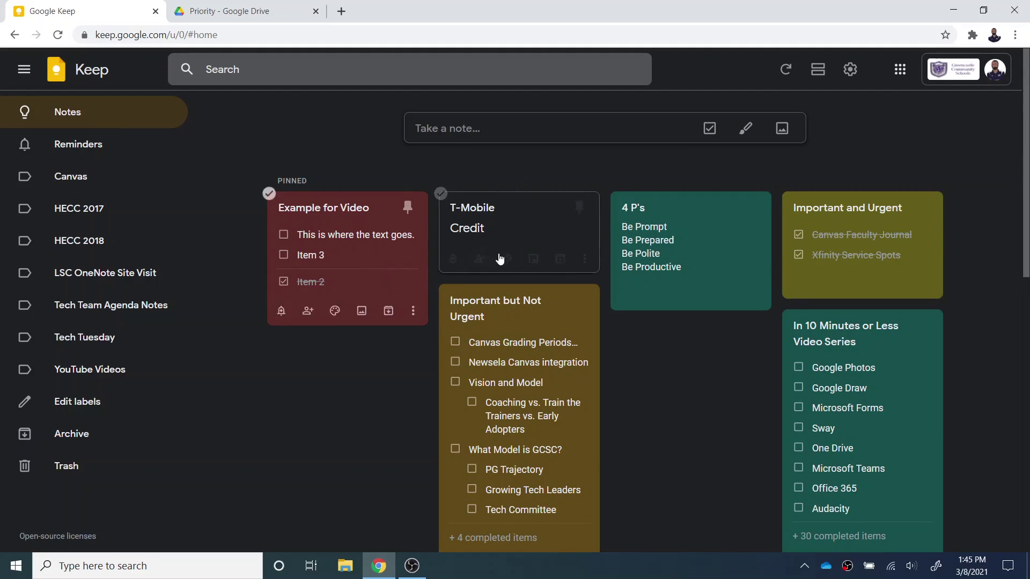
drag(697, 252, 301, 231)
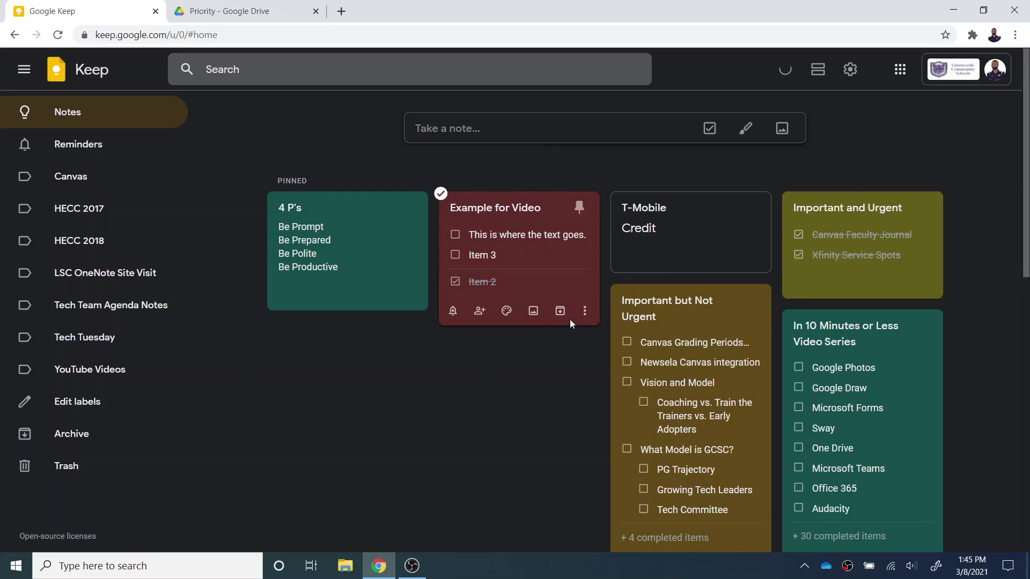
Switch to Google Drive and reload the page to view the current pinned notes in its Keep side panel
click(188, 8)
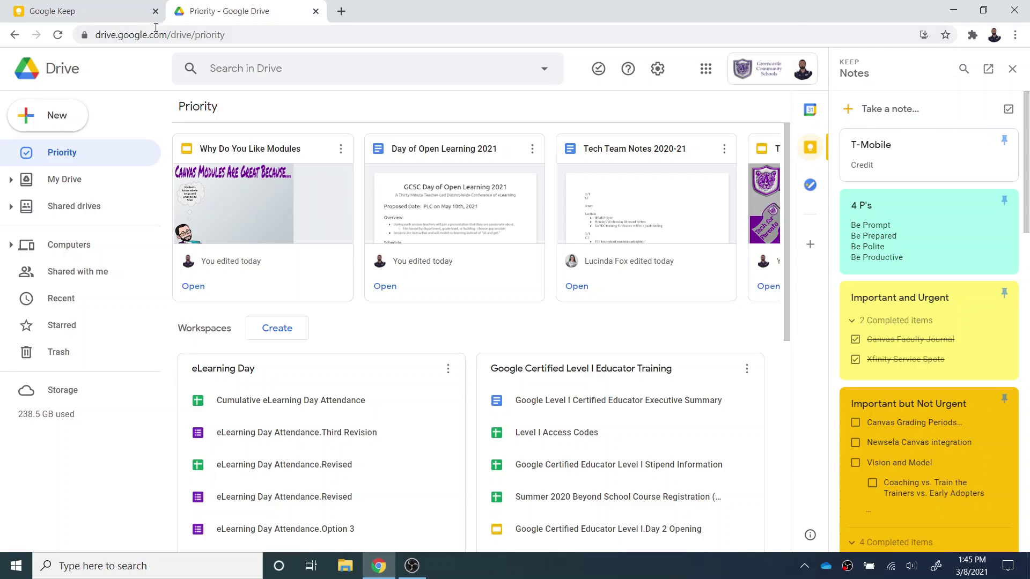
click(59, 36)
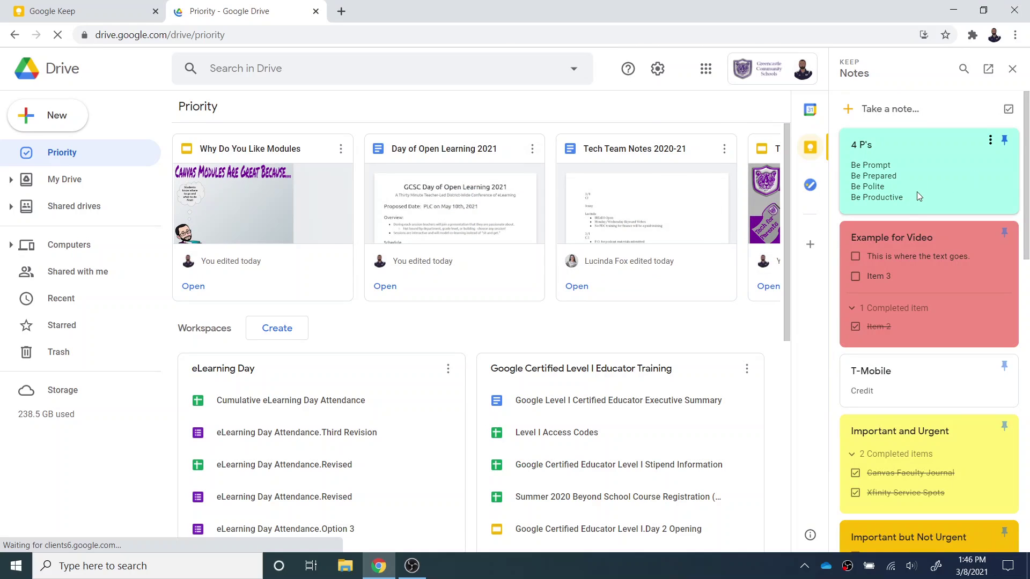
Switch back to Google Keep, view the notes as a list, and return to the grid view
click(11, 5)
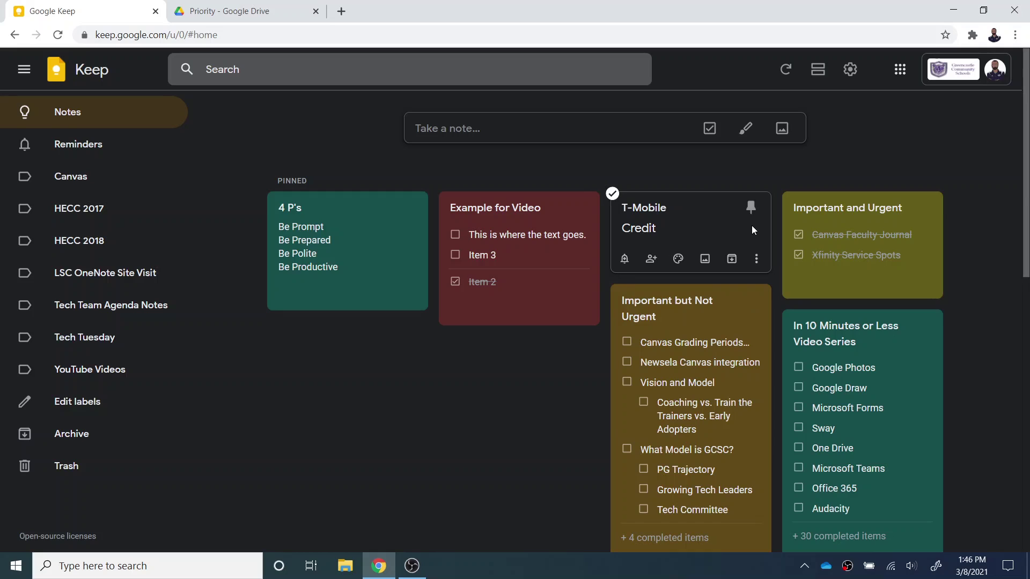
click(825, 72)
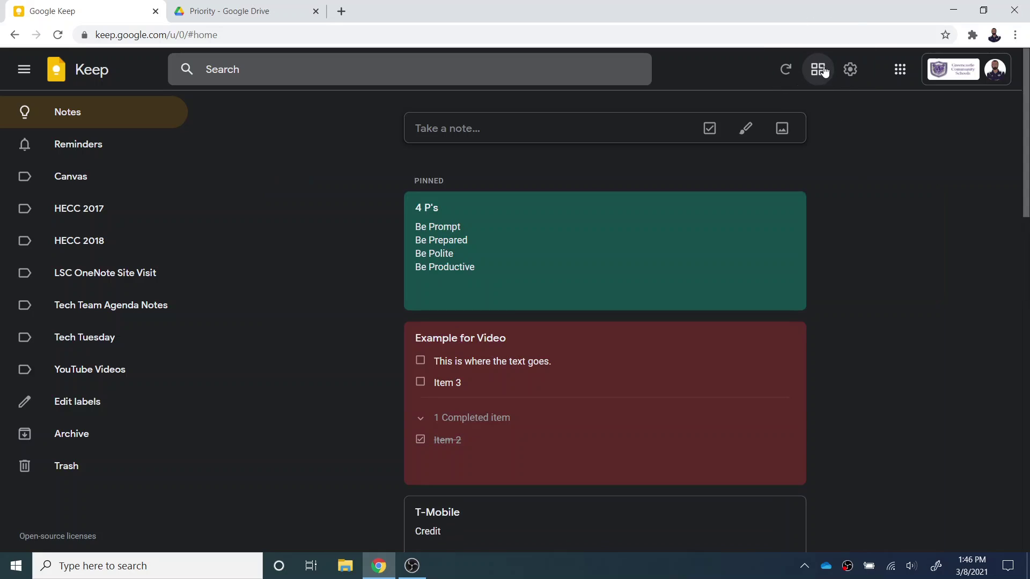
click(825, 72)
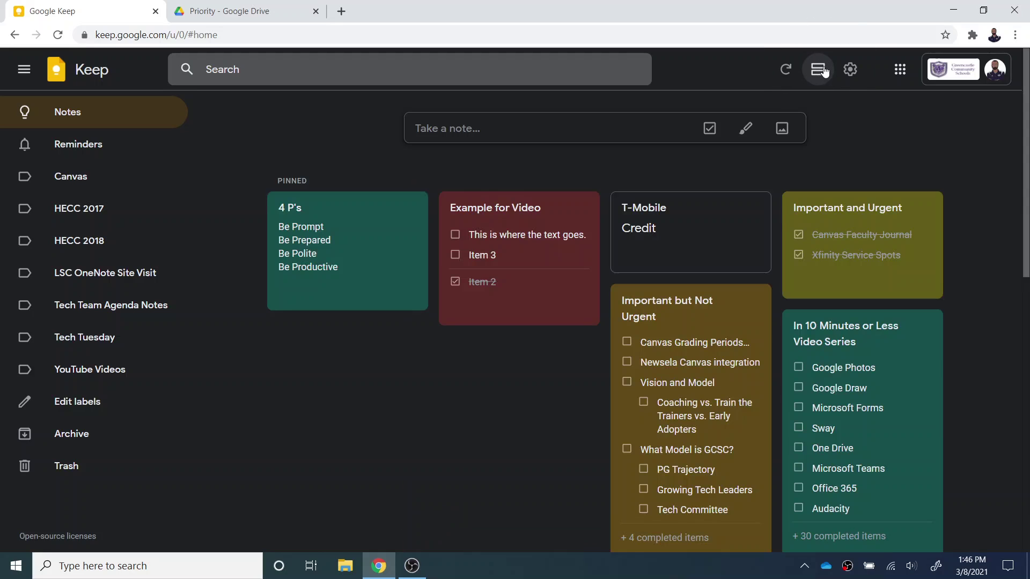